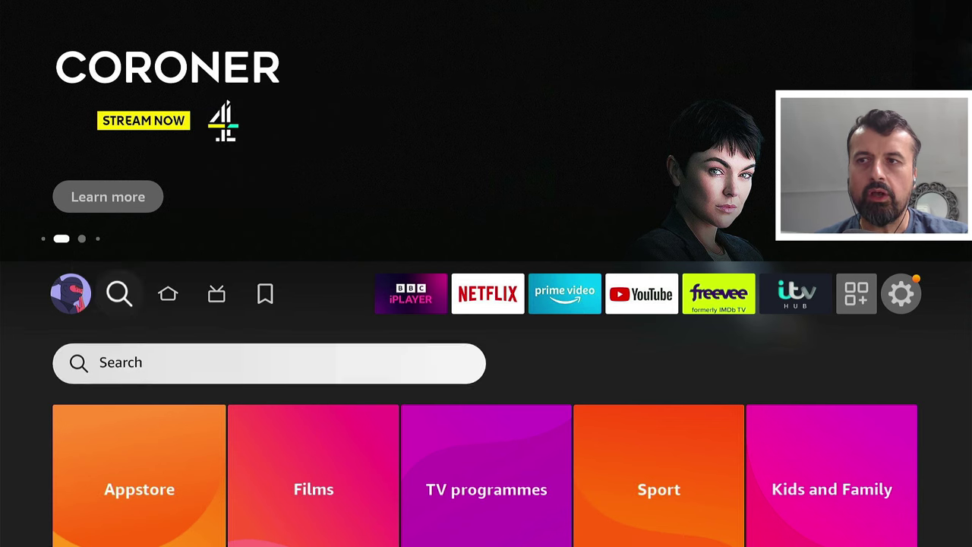
Step: Search for "Do" and choose the Downloader suggestion
key("Down")
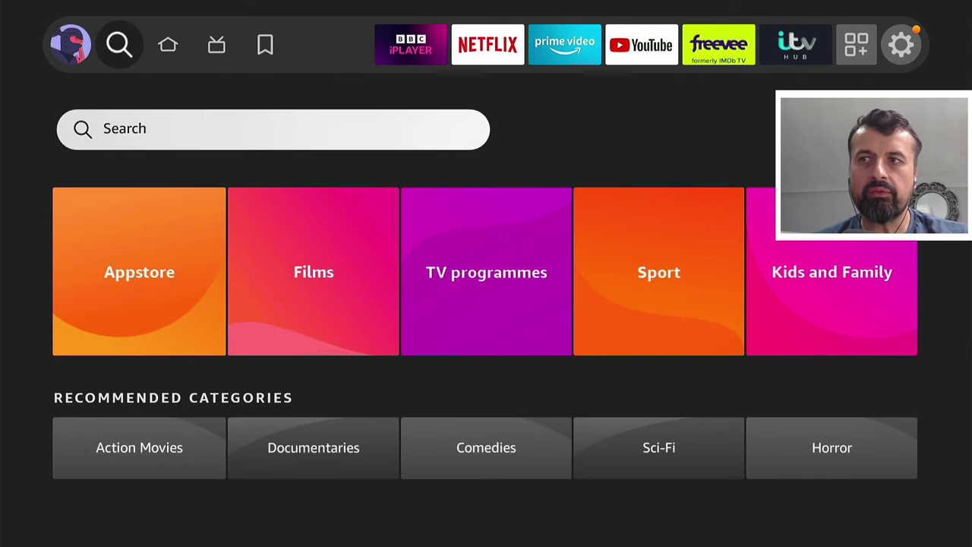
key("Return")
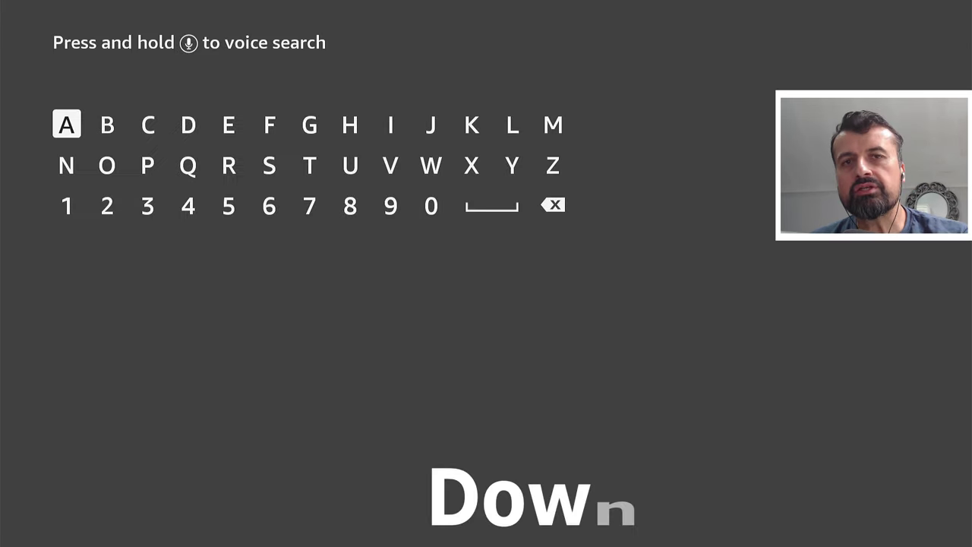
type("Do")
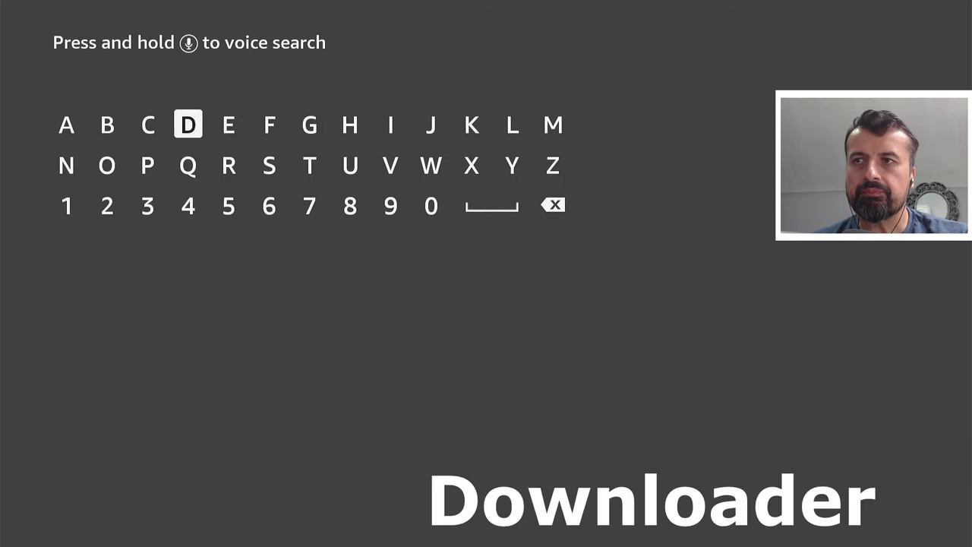
key("Down")
key("Down")
key("Down")
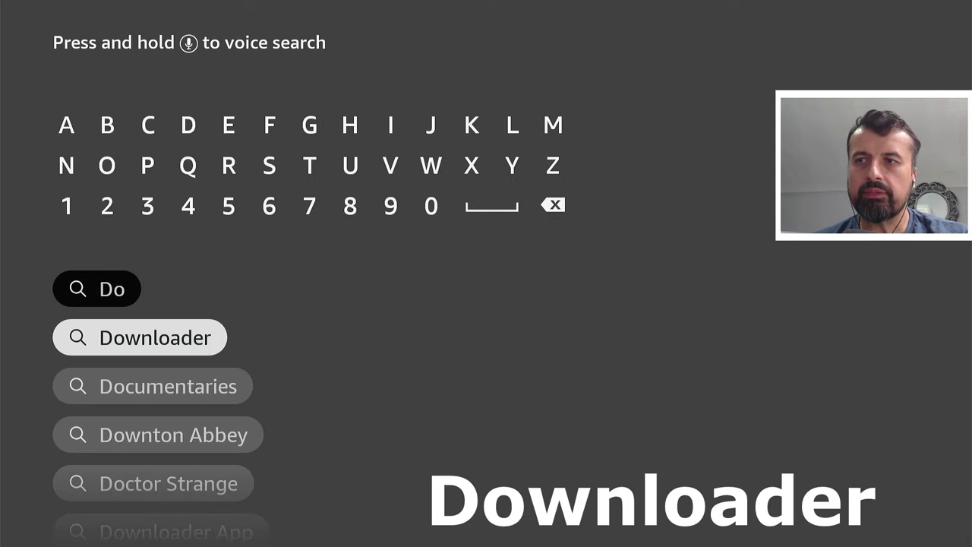
key("Return")
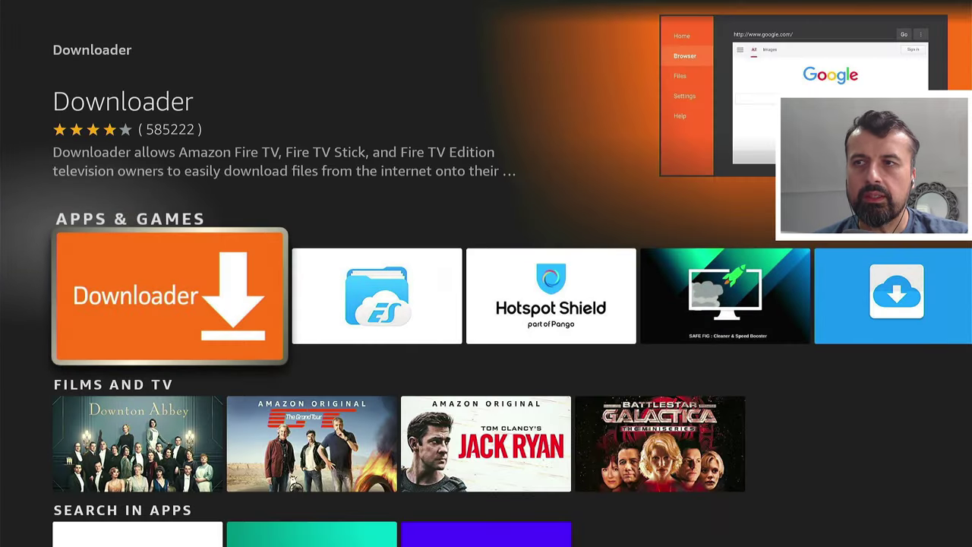
Step: Download the Downloader app from its store page and dismiss the notice about opening apps
key("Return")
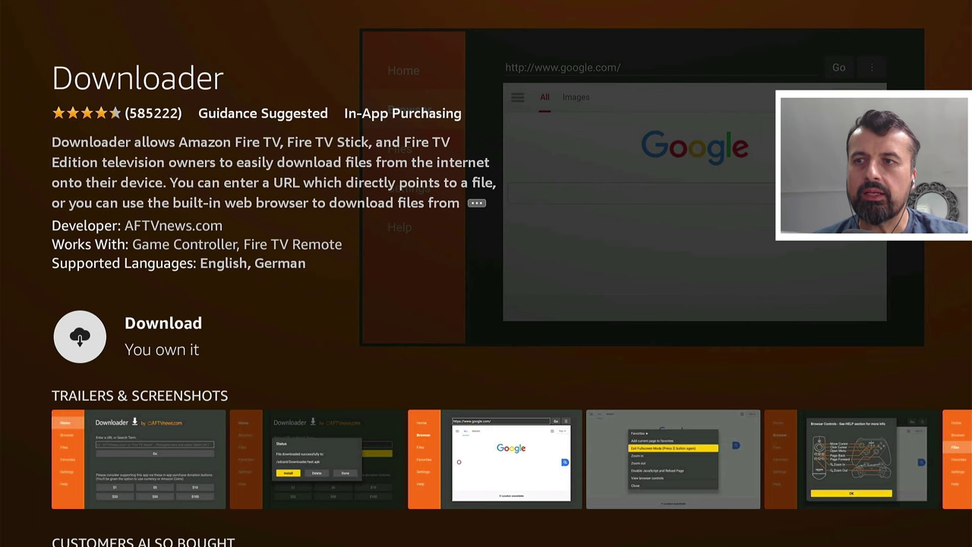
key("Return")
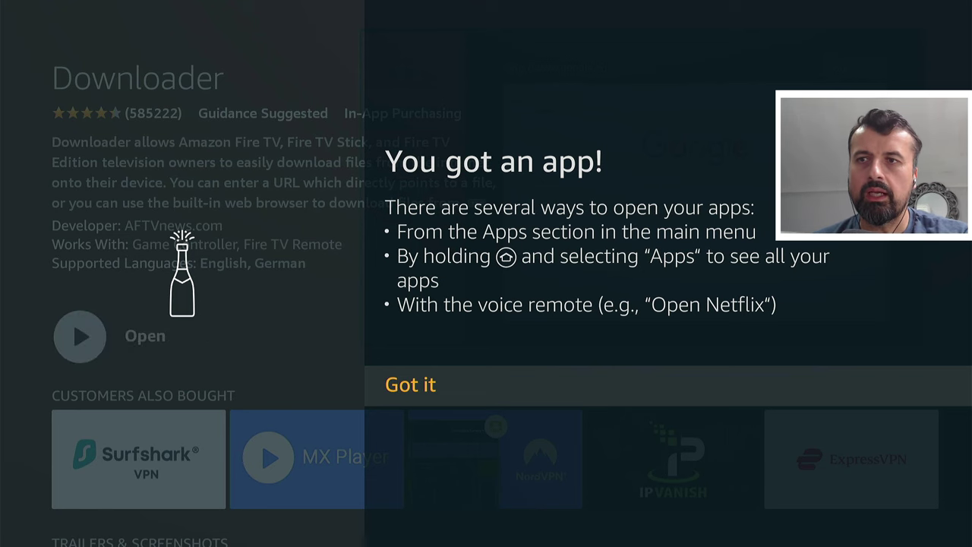
key("Return")
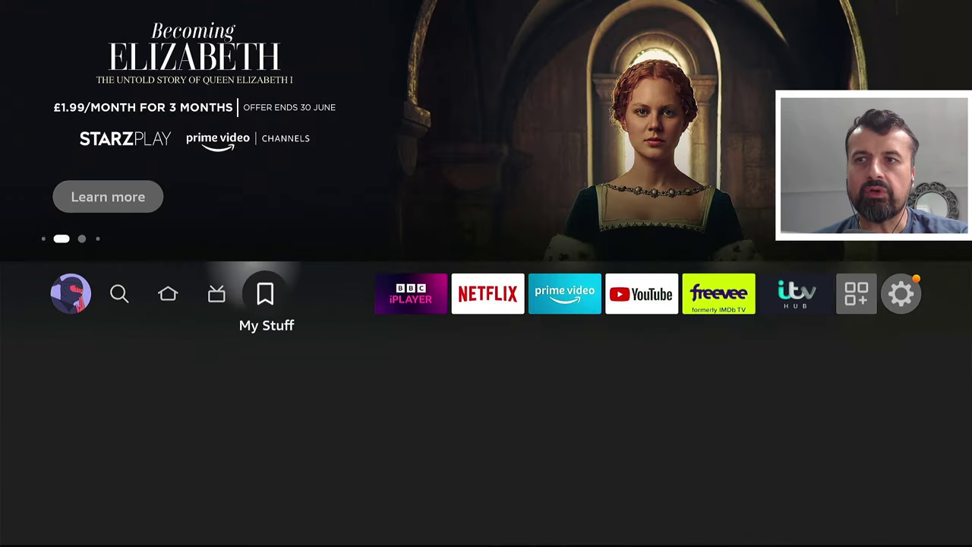
Step: Open the My Fire TV section of the device settings
key("Right")
key("Right")
key("Right")
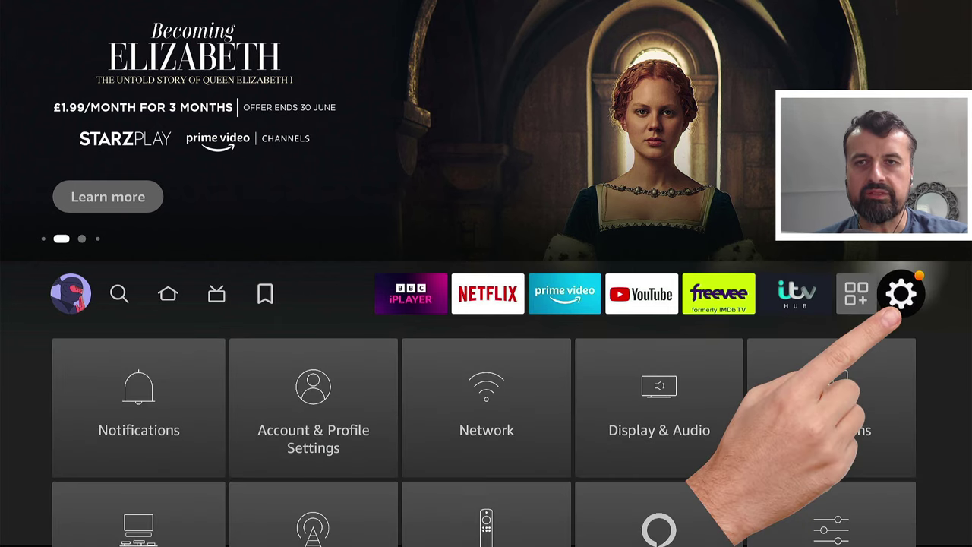
key("Down")
key("Down")
key("Down")
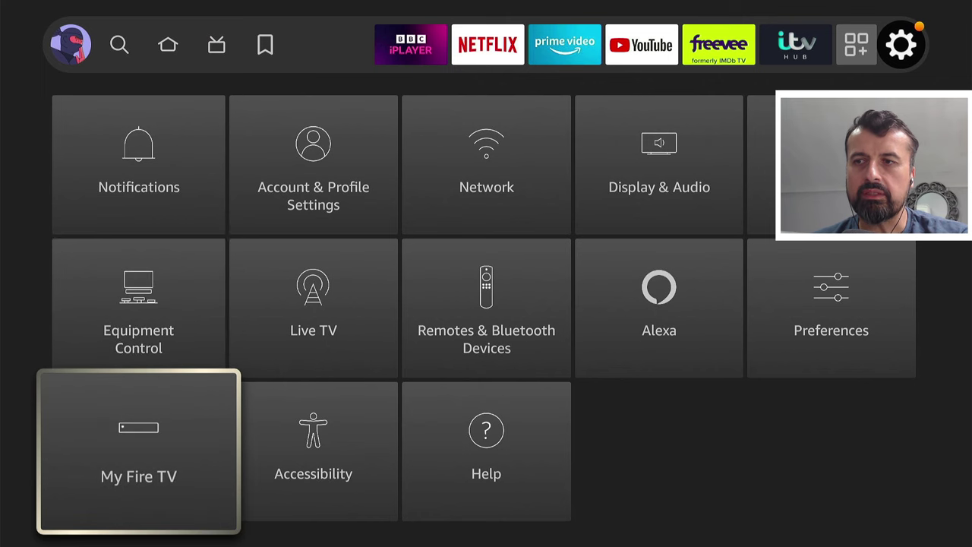
key("Return")
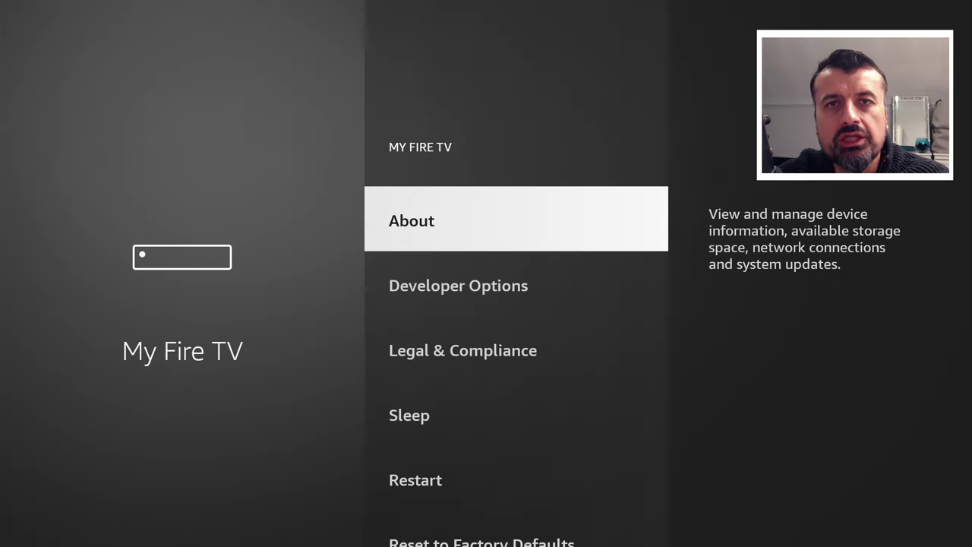
Step: Select the Fire TV Cube entry in the device's About information repeatedly to enable developer mode
key("Down")
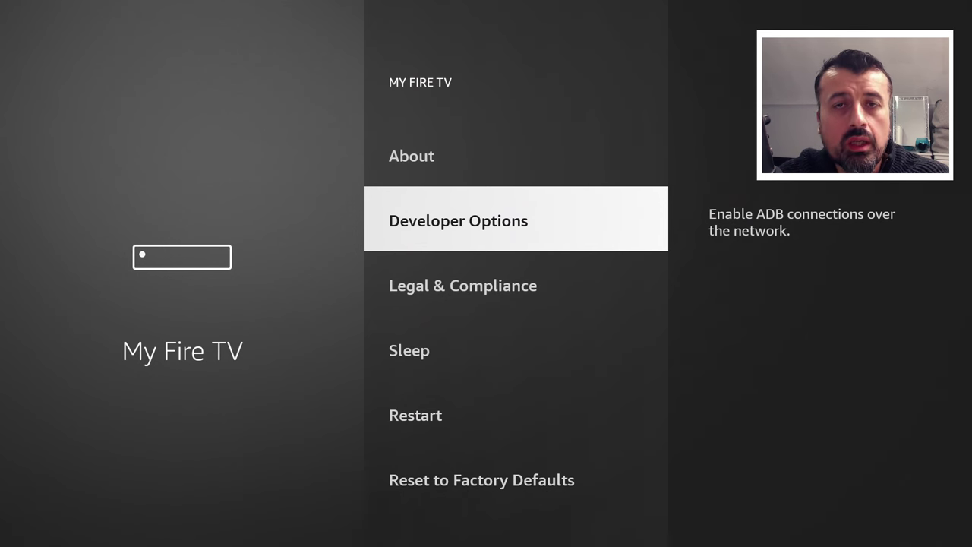
key("Up")
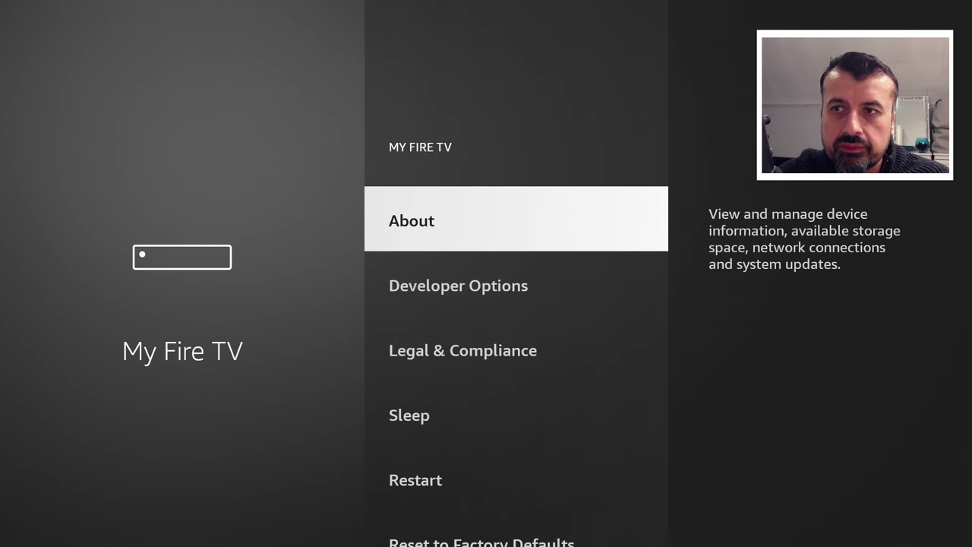
key("Return")
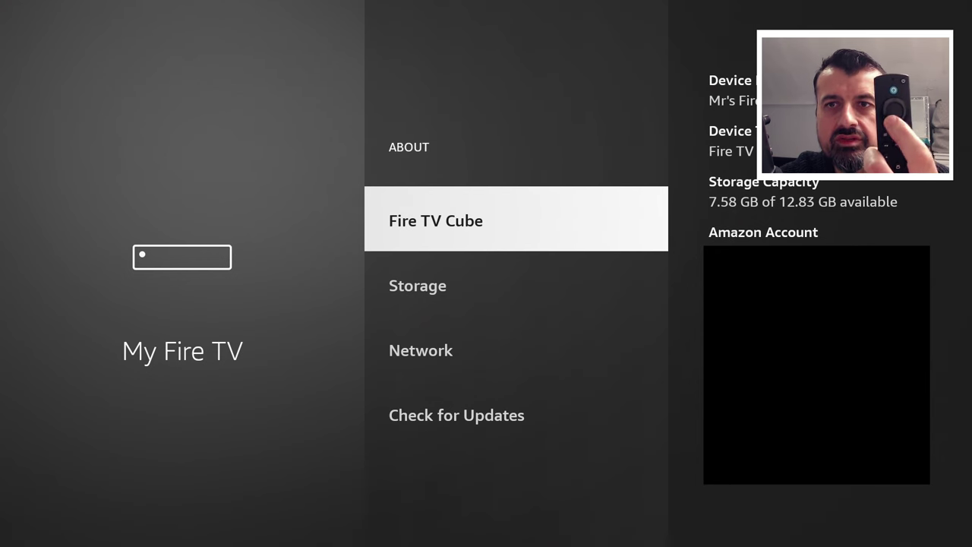
key("Return")
key("Return")
key("Return")
key("Return")
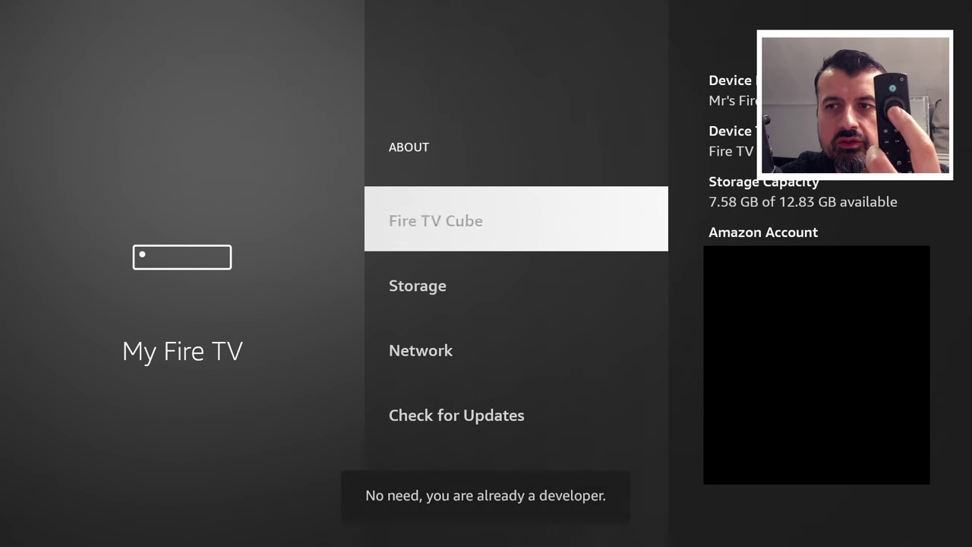
key("Return")
key("Return")
key("Return")
key("Return")
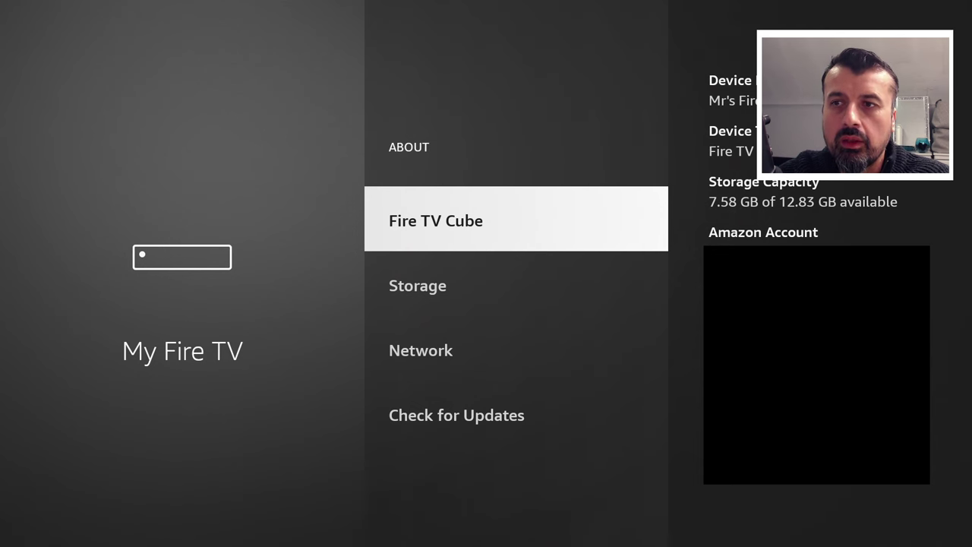
Step: Allow Downloader to install unknown apps in the Developer Options
key("Escape")
key("Down")
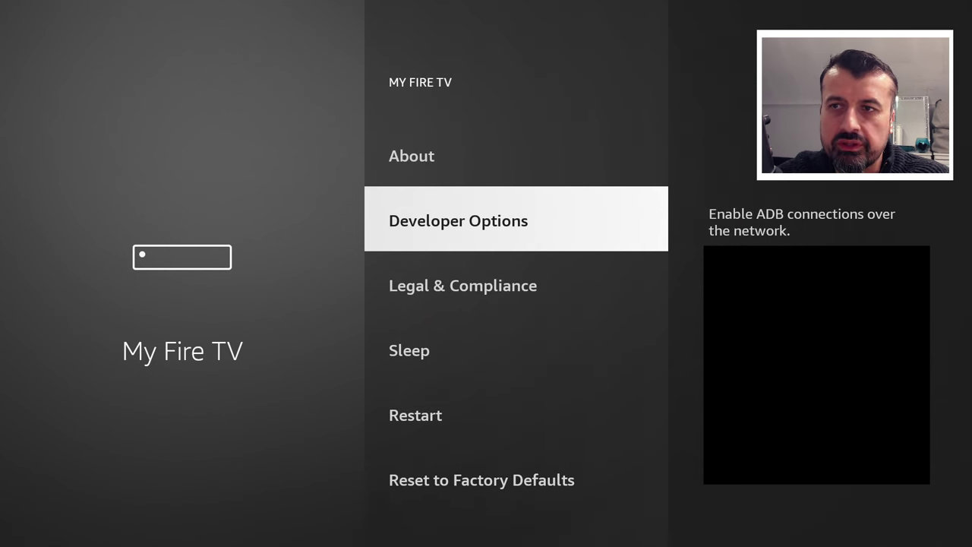
key("Return")
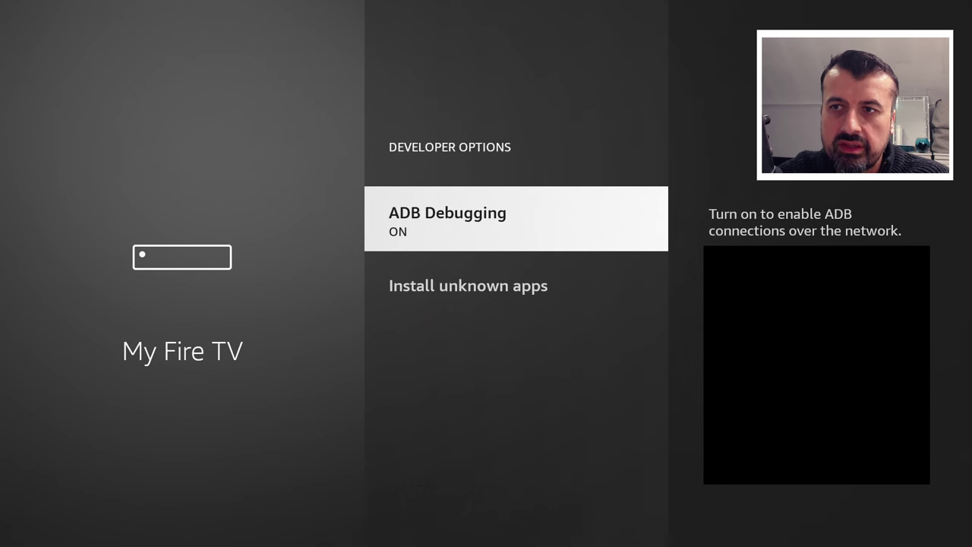
key("Down")
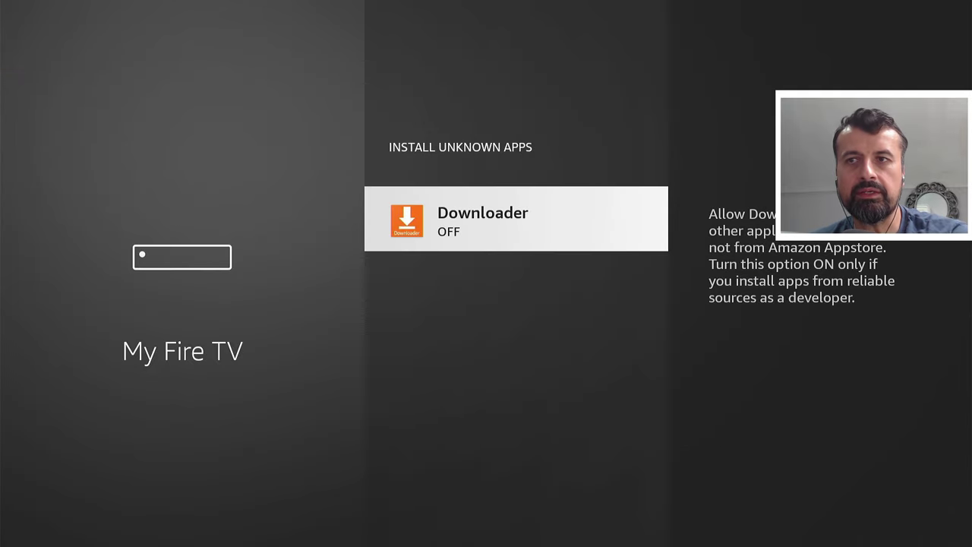
key("Return")
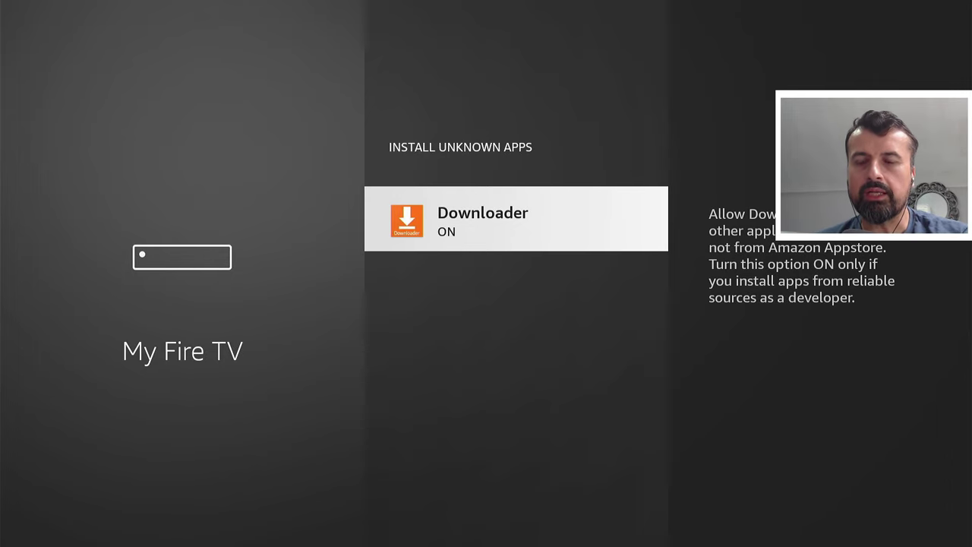
Step: Launch Downloader from the recently used apps, allow its access to photos, media and files, and dismiss the Quick Start Guide
key("Home")
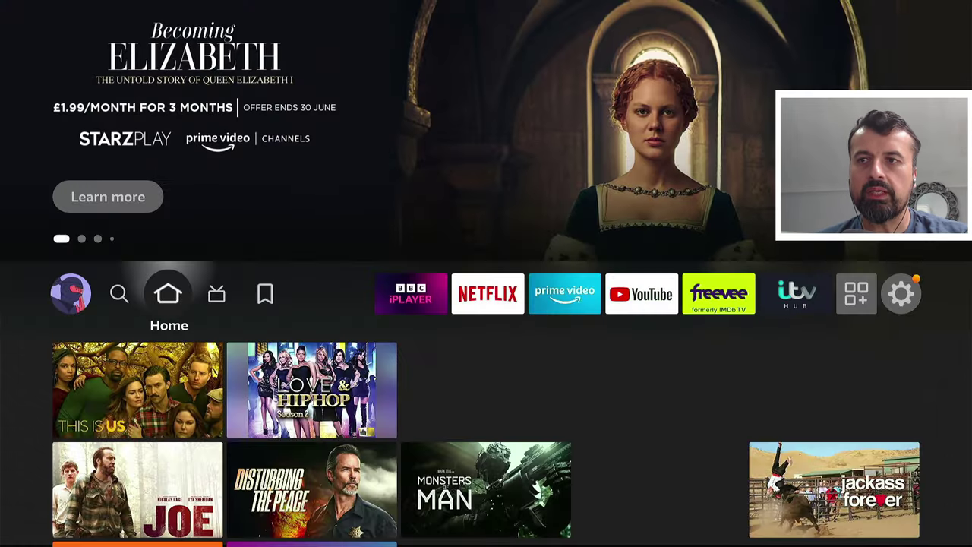
key("Down")
key("Down")
key("Down")
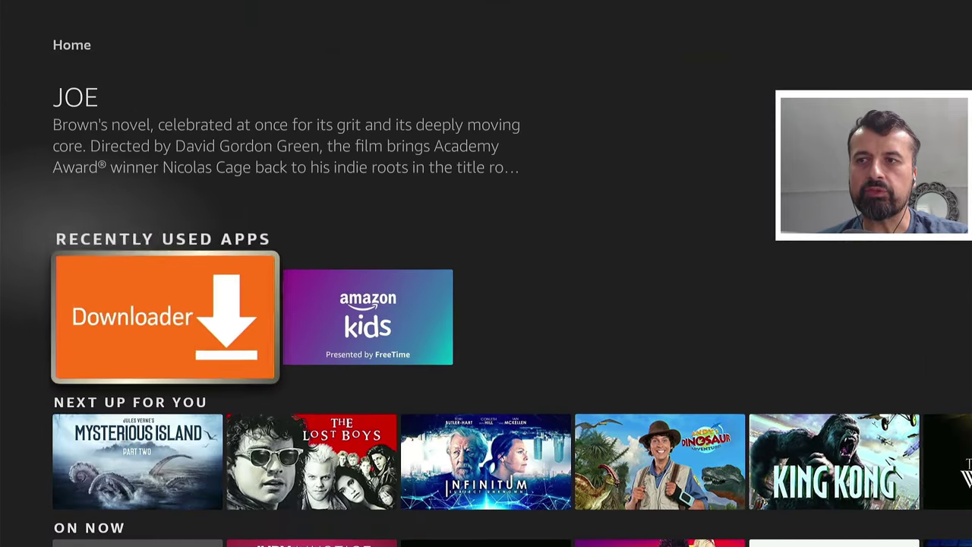
key("Return")
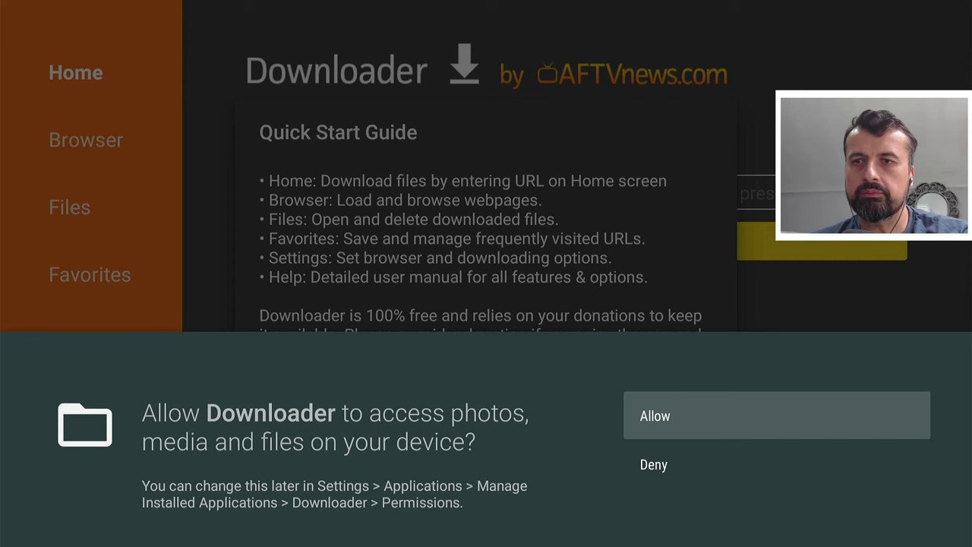
key("Return")
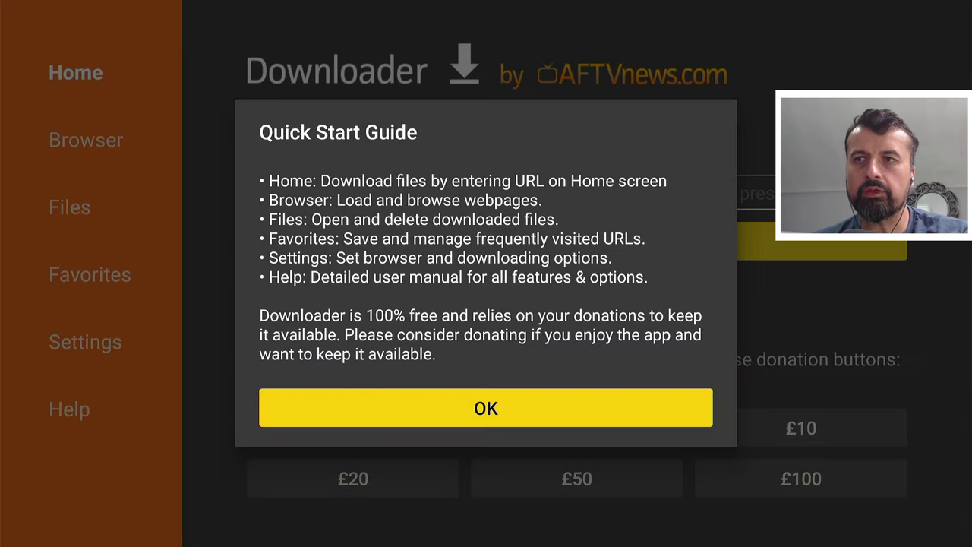
key("Return")
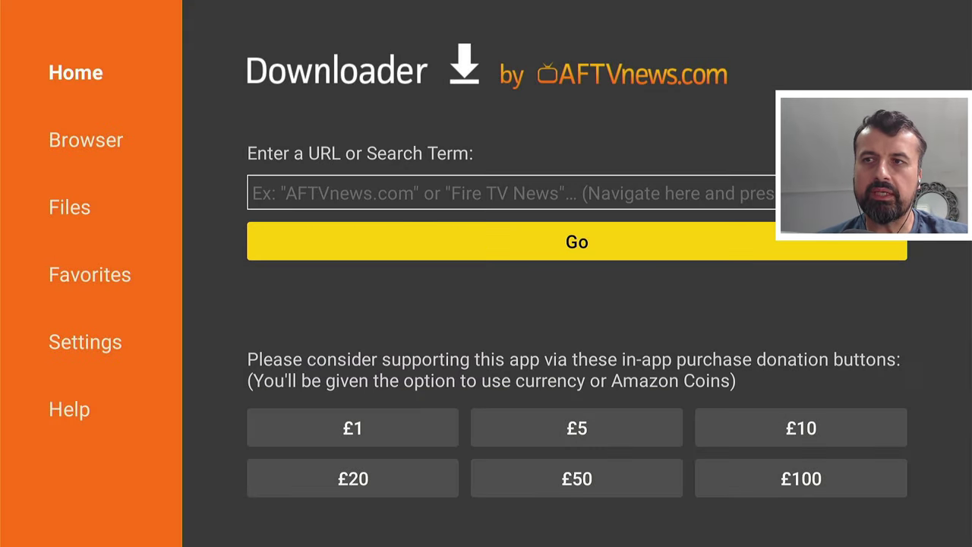
key("Down")
key("Up")
key("Up")
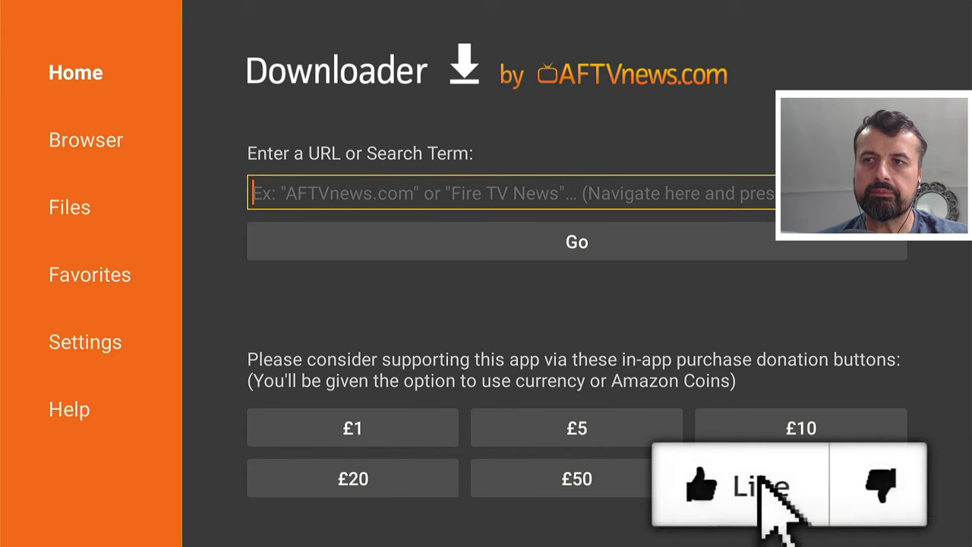
key("Return")
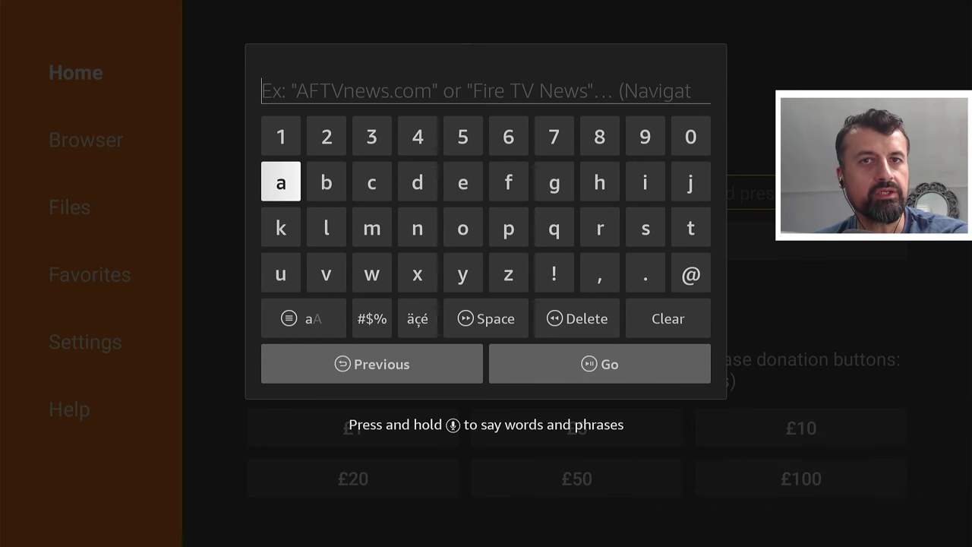
key("Escape")
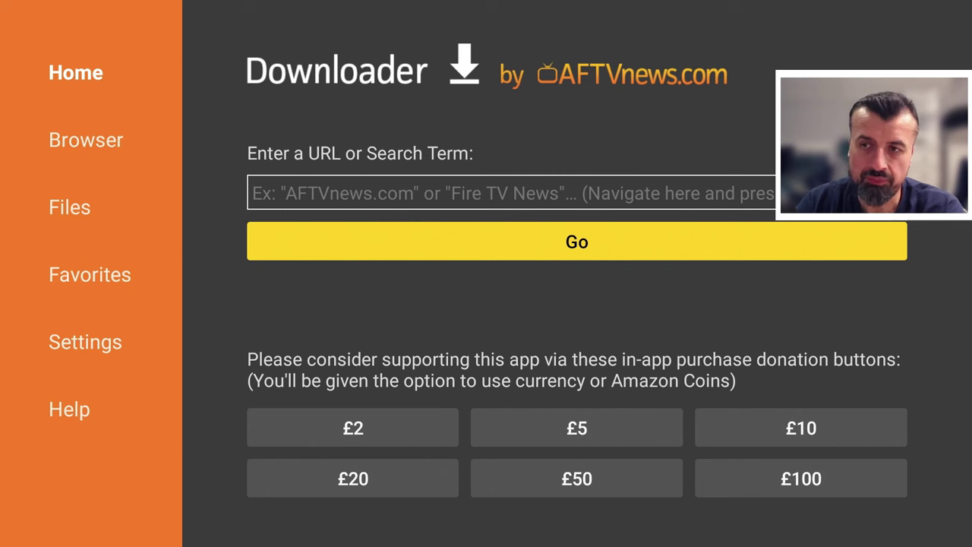
Step: Enter the code 120876 as the URL or search term in Downloader and load the page
key("Up")
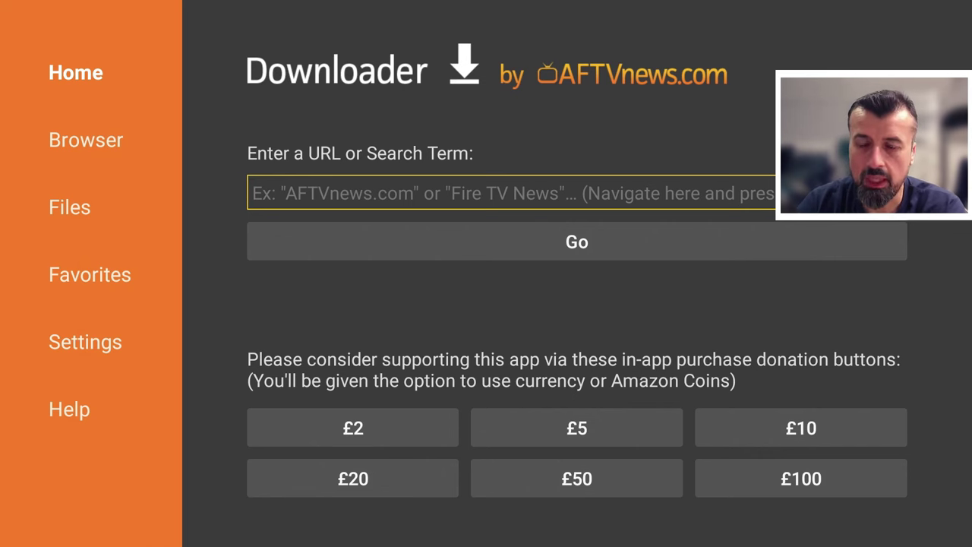
key("Return")
key("Up")
key("Right")
key("Left")
key("Return")
key("Right")
key("Return")
key("Right")
key("Right")
key("Right")
key("Right")
key("Right")
key("Right")
key("Right")
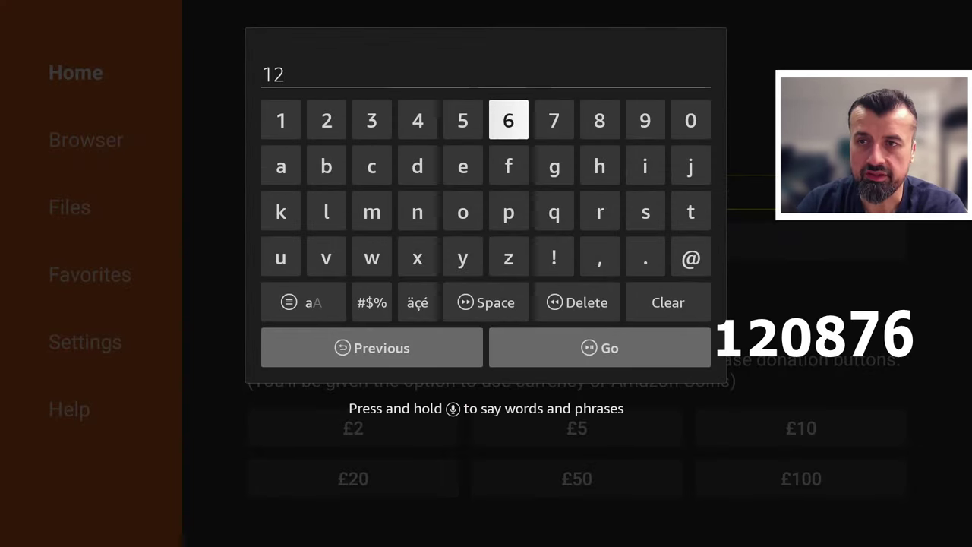
key("Right")
key("Return")
key("Left")
key("Left")
key("Return")
key("Left")
key("Return")
key("Left")
key("Return")
key("Down")
key("Down")
key("Down")
key("Down")
key("Down")
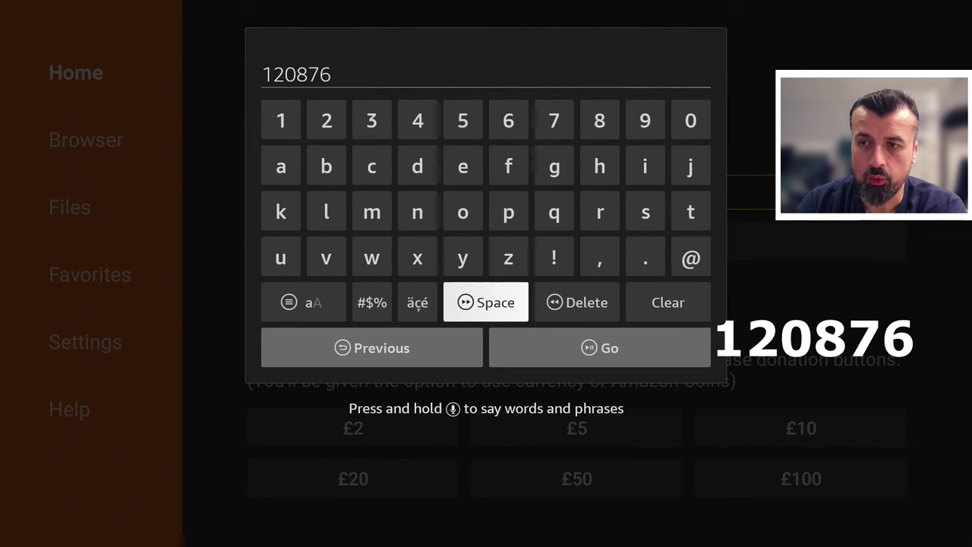
key("Right")
key("Return")
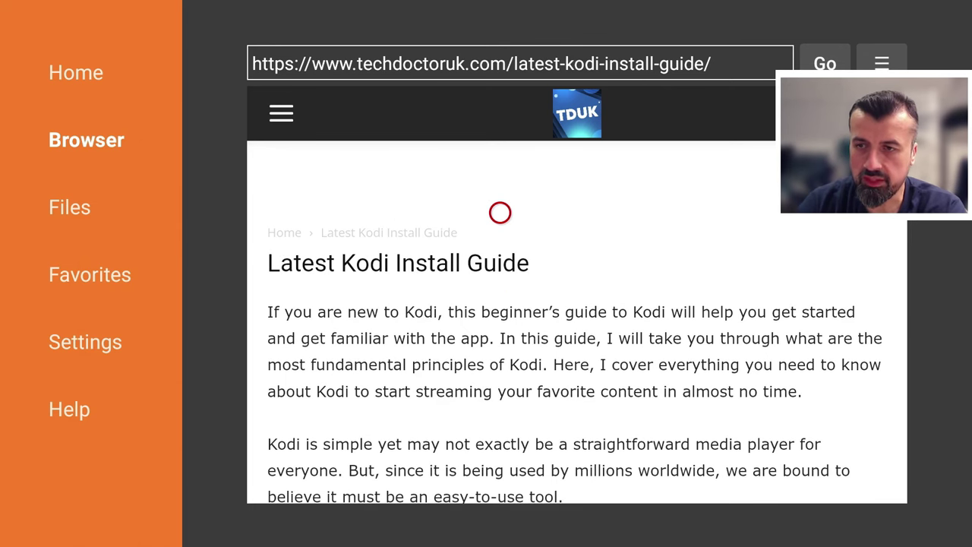
Step: Open the Kodi 21 Omega 32 Bit (Firesticks / Fire TV / Android devices) download from the Software Needed section of the guide
scroll(499, 456, "down", 3)
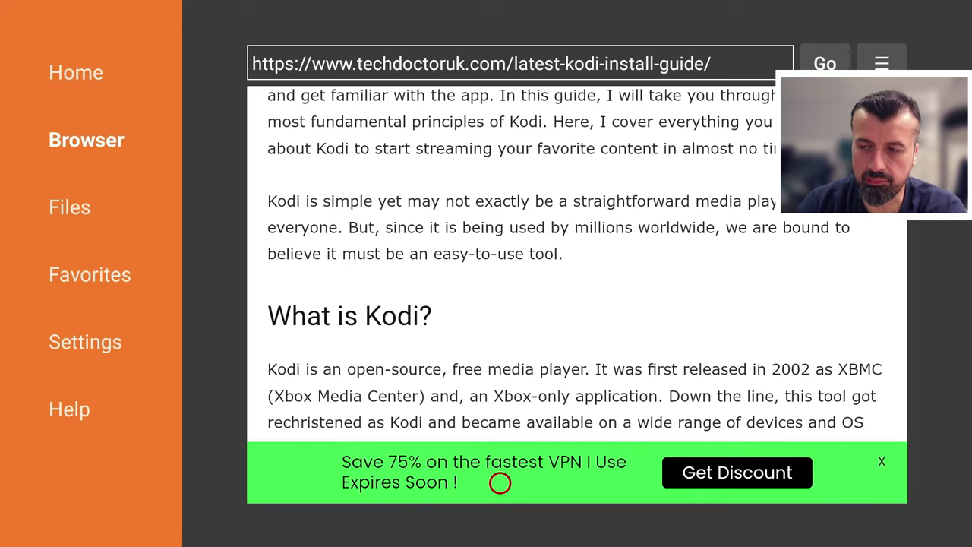
scroll(500, 483, "down", 1)
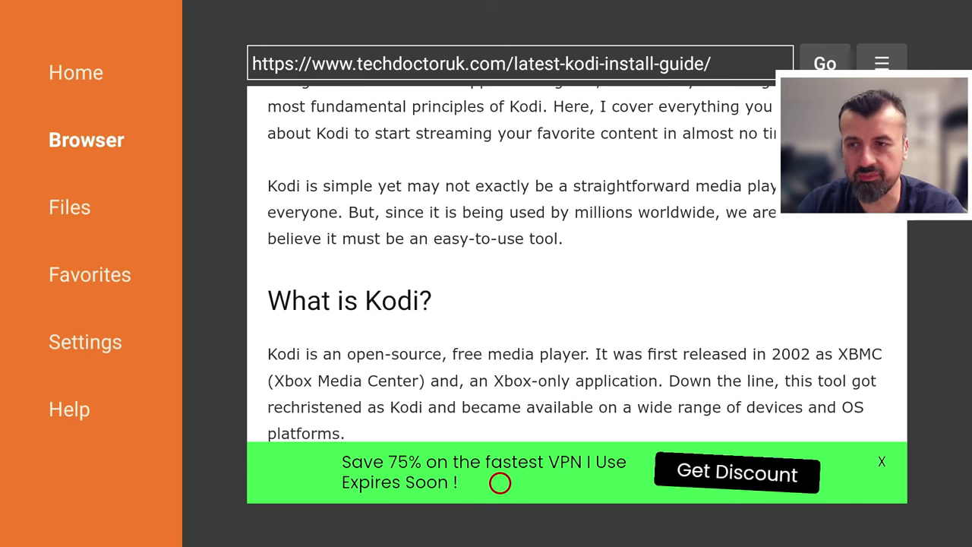
scroll(499, 483, "down", 1)
scroll(499, 482, "down", 10)
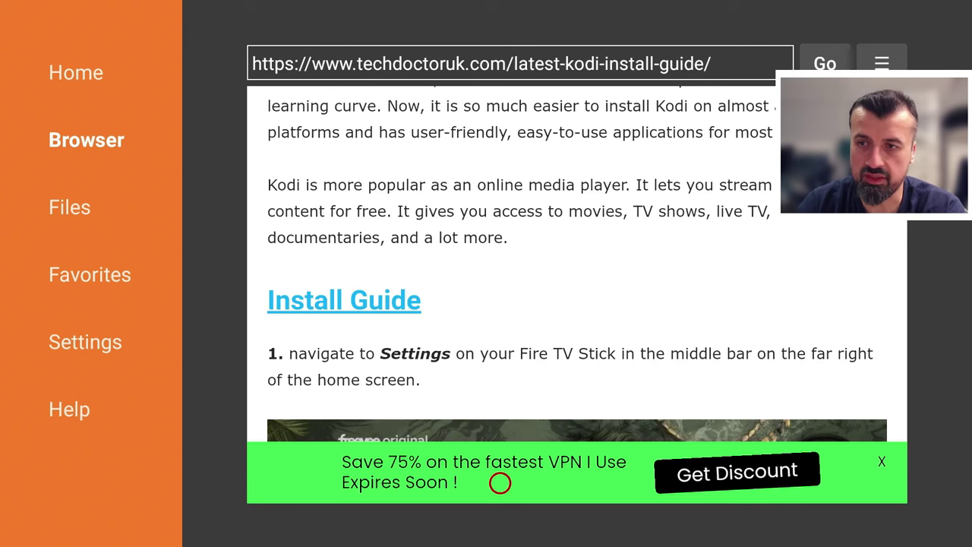
scroll(499, 483, "down", 7)
scroll(499, 483, "down", 3)
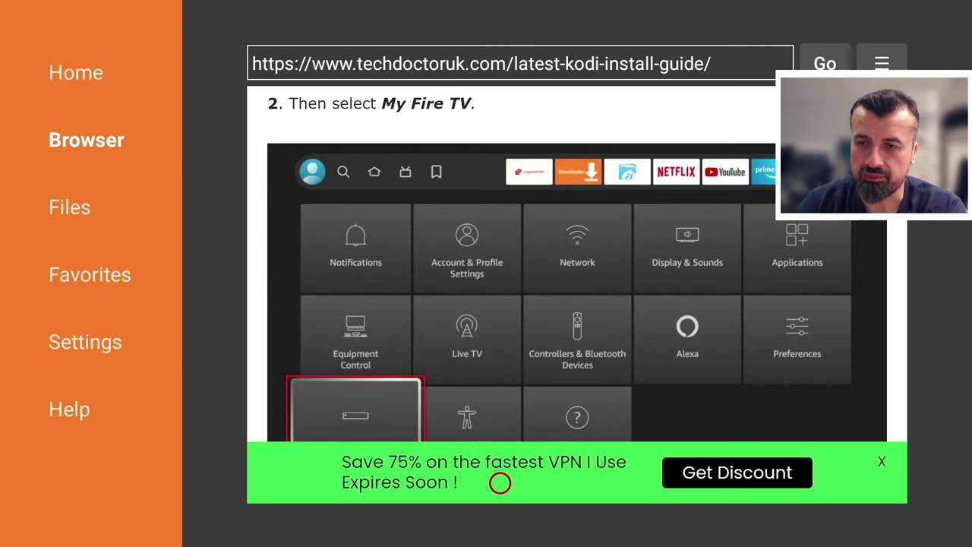
scroll(500, 482, "down", 13)
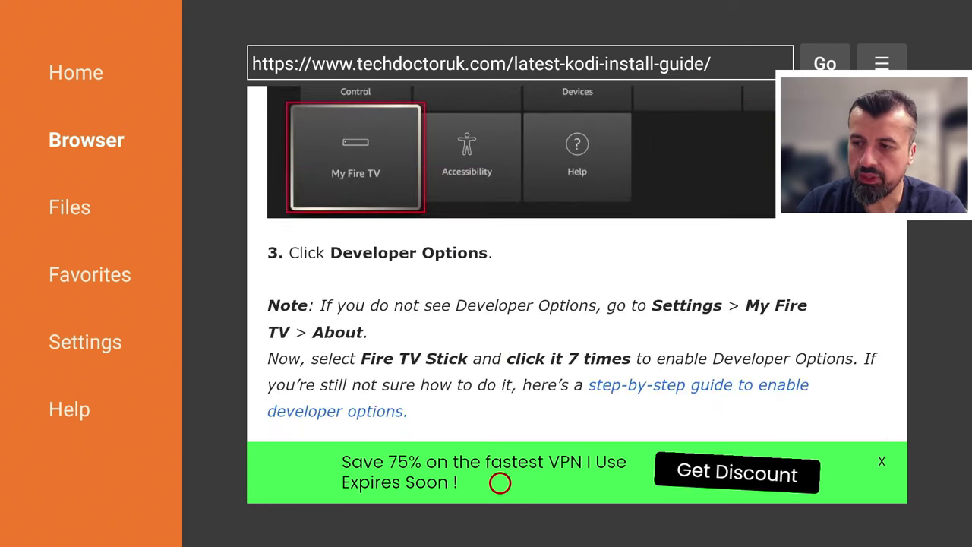
scroll(500, 483, "down", 12)
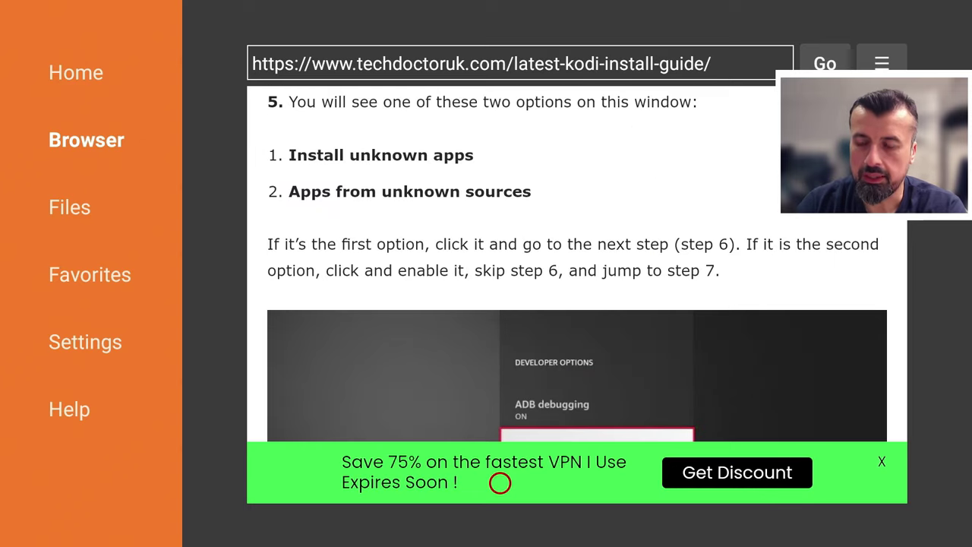
scroll(500, 483, "down", 14)
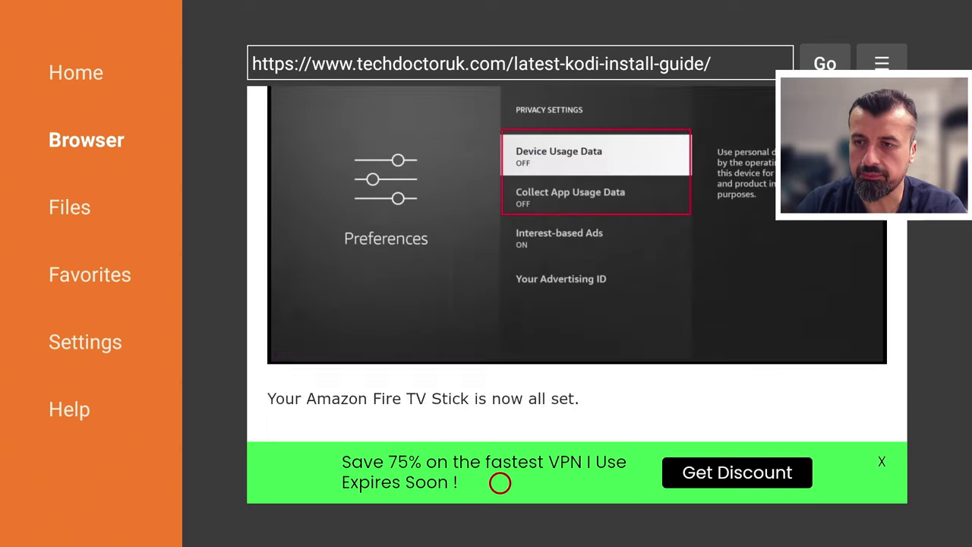
scroll(499, 483, "down", 6)
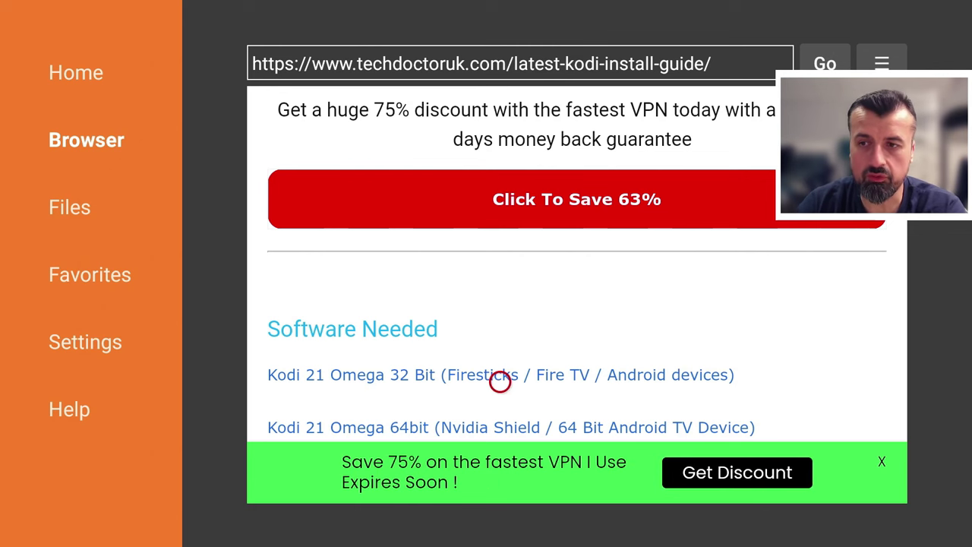
scroll(498, 380, "down", 2)
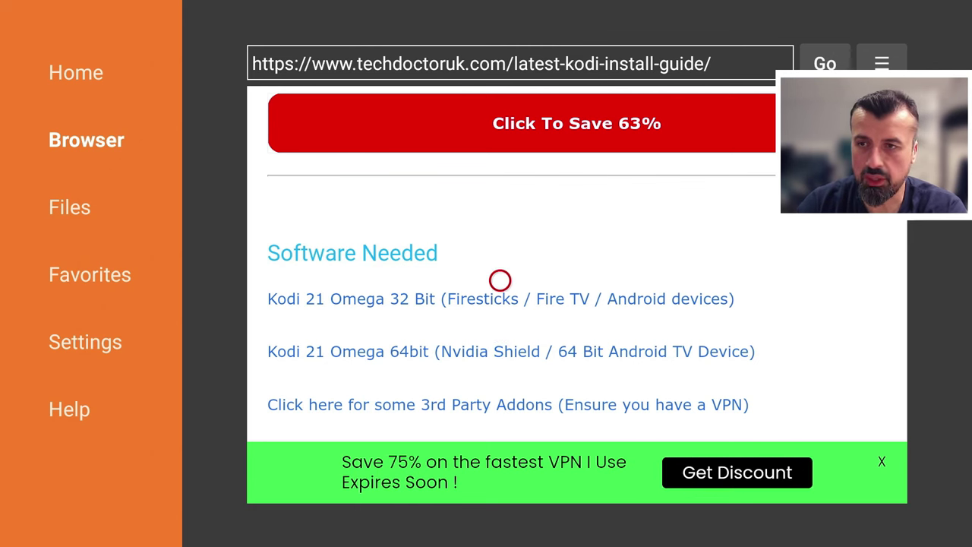
left_click(500, 313)
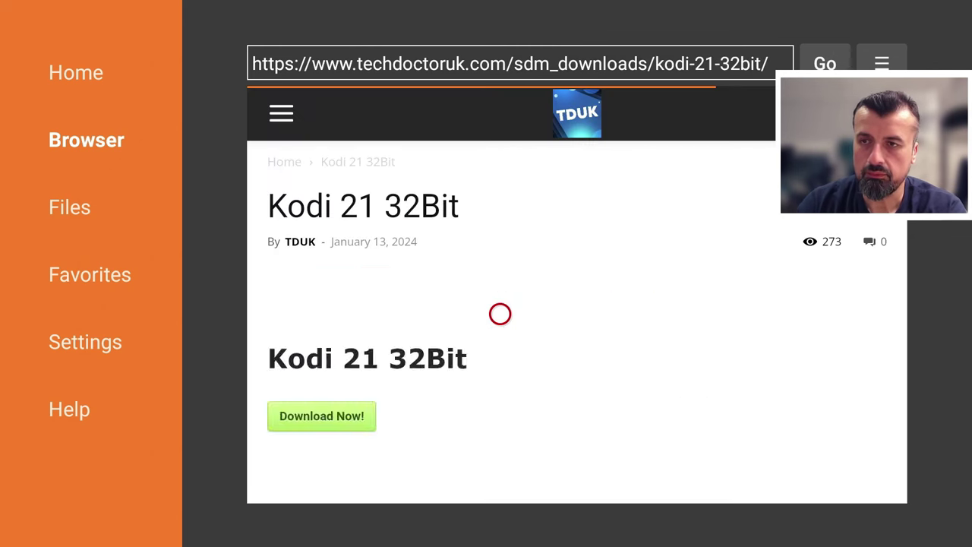
Step: Download the Kodi 21 32Bit file, install it as an update to the existing Kodi app, and finish without opening it
scroll(499, 329, "down", 5)
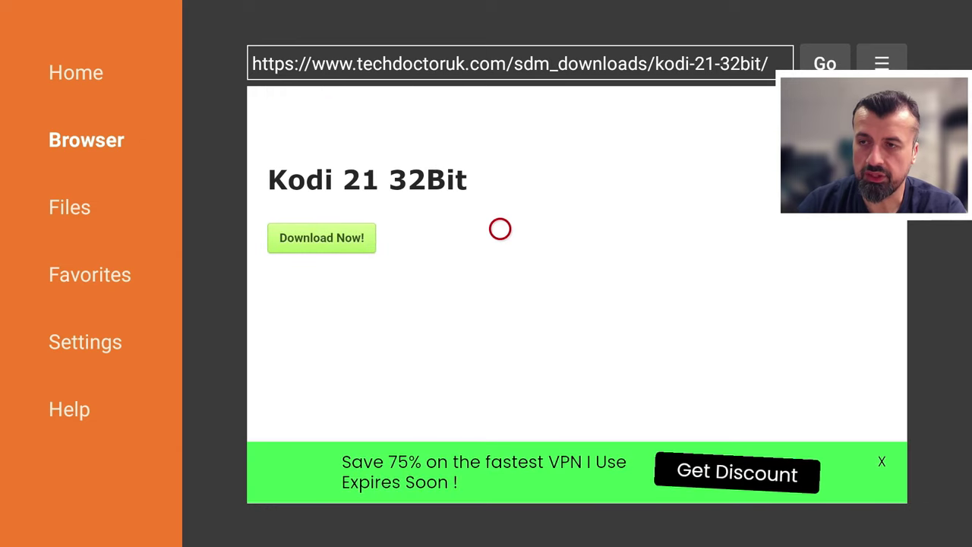
left_click(315, 228)
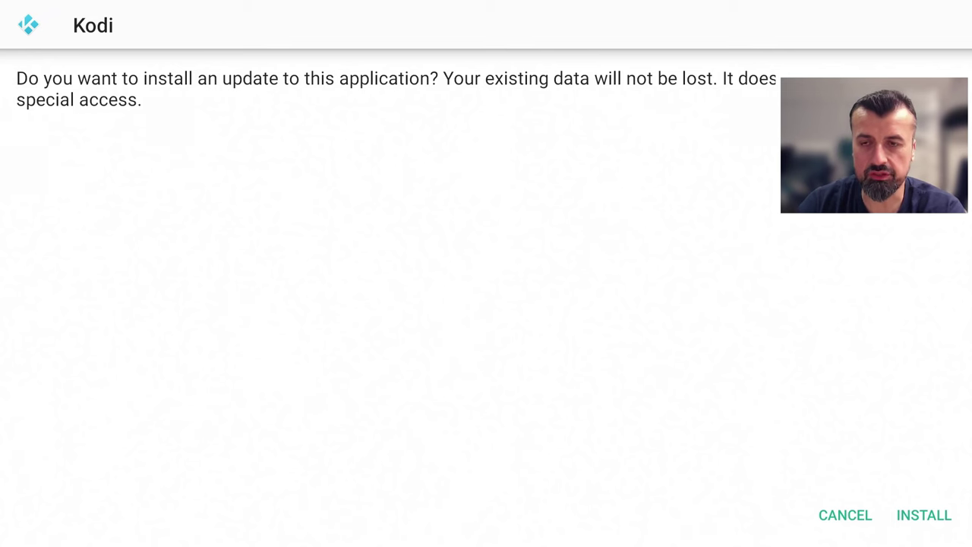
key("Right")
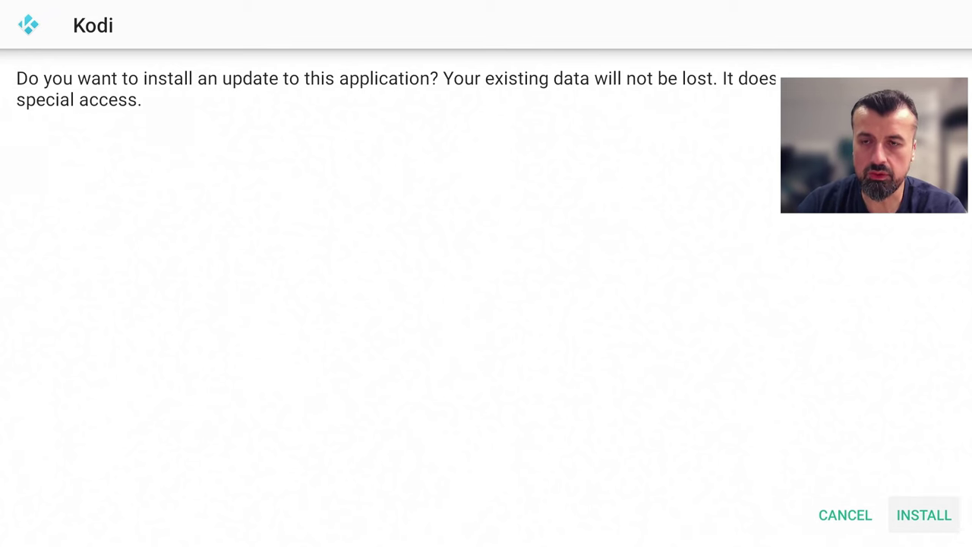
key("Return")
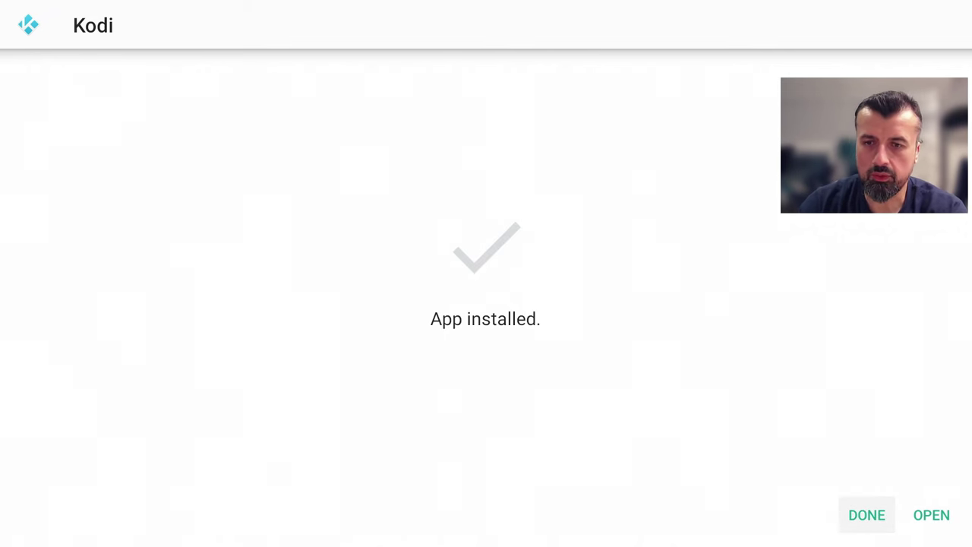
key("Return")
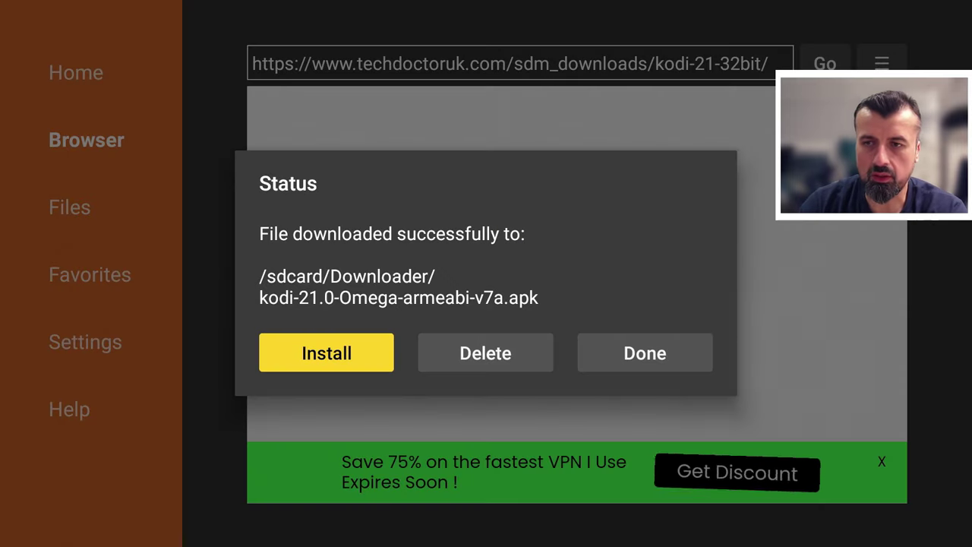
Step: Delete the downloaded installer kodi-21.0-Omega-armeabi-v7a.apk from the device and confirm the deletion
key("Right")
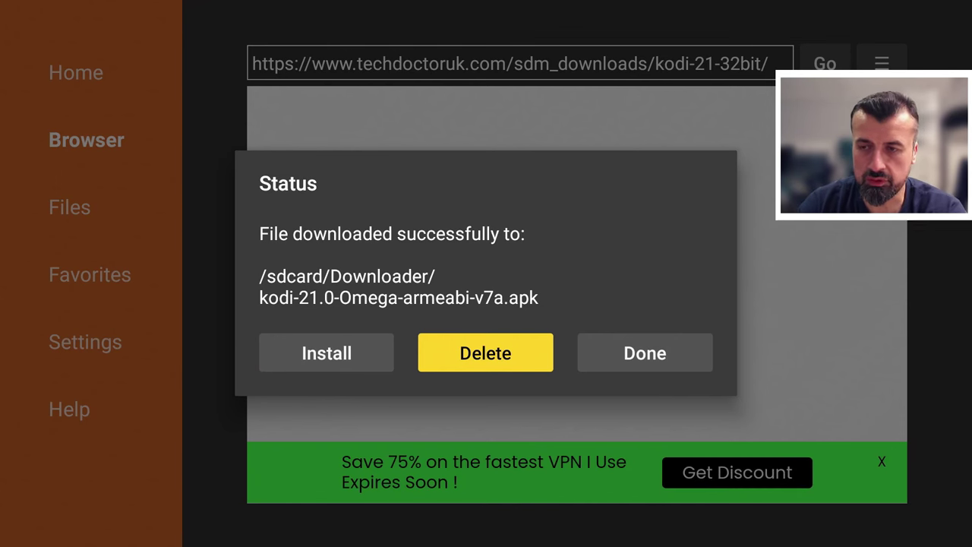
key("Return")
key("Left")
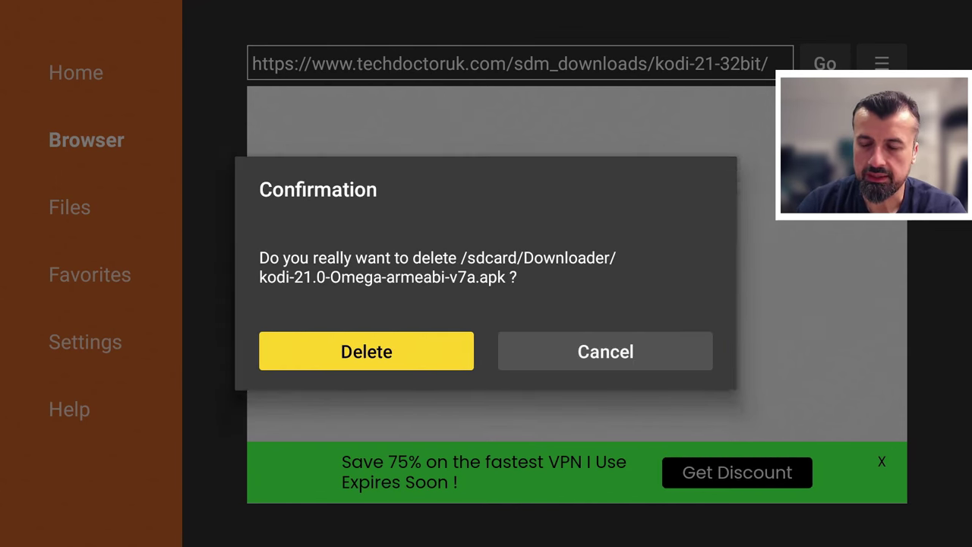
key("Return")
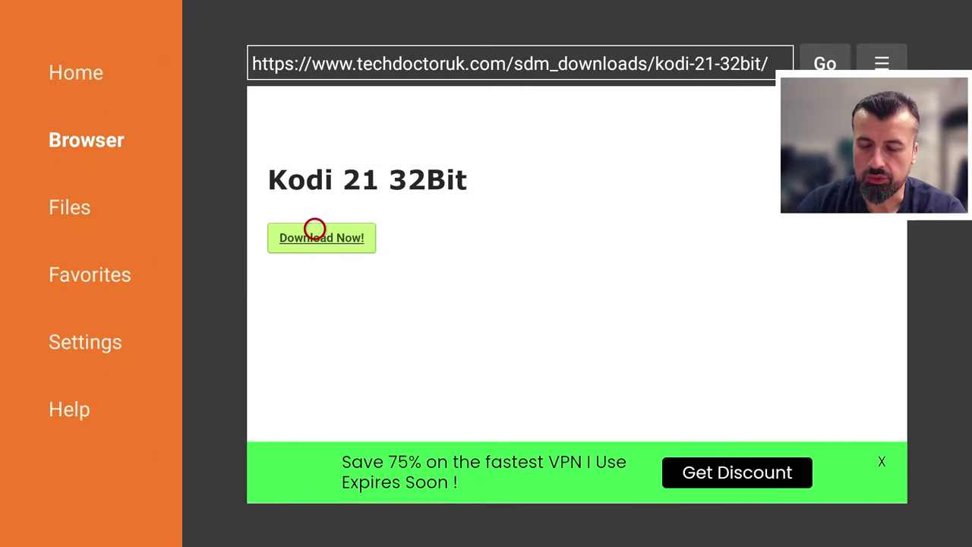
Step: Return to the Fire TV home screen and open the full list of installed apps and channels
key("Home")
key("Left")
key("Left")
key("Left")
key("Left")
key("Left")
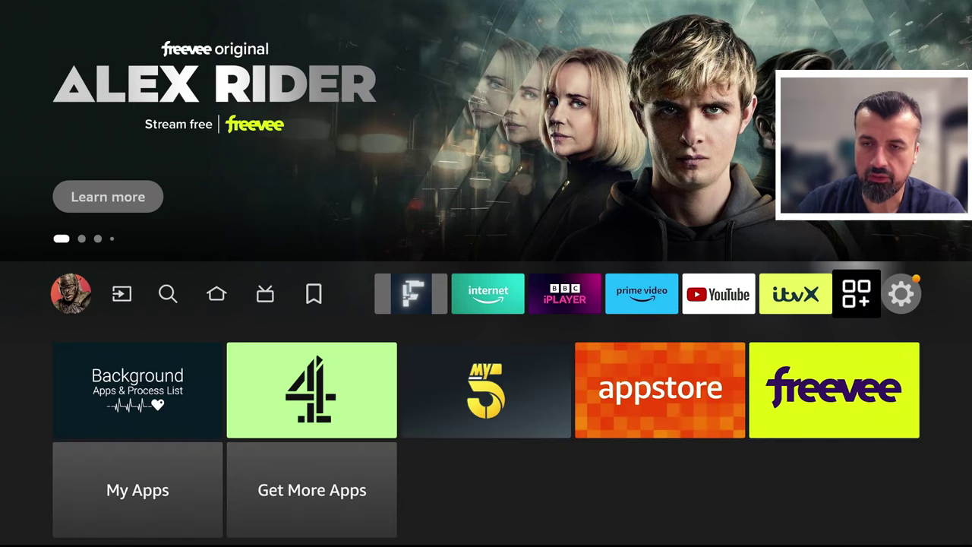
key("Return")
Step: Find Kodi far down in Your Apps & Channels and launch it
key("Down")
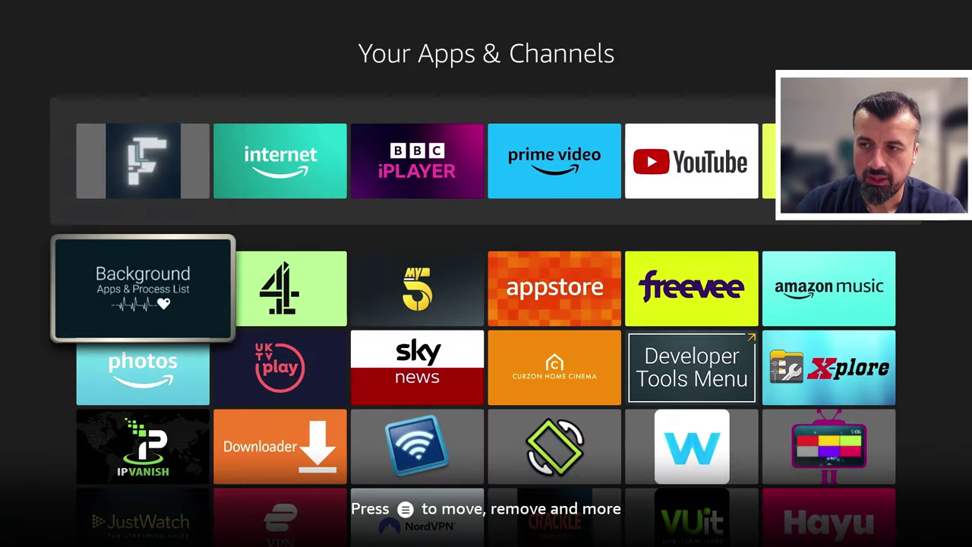
key("Down")
key("Down")
key("Down")
key("Down")
key("Down")
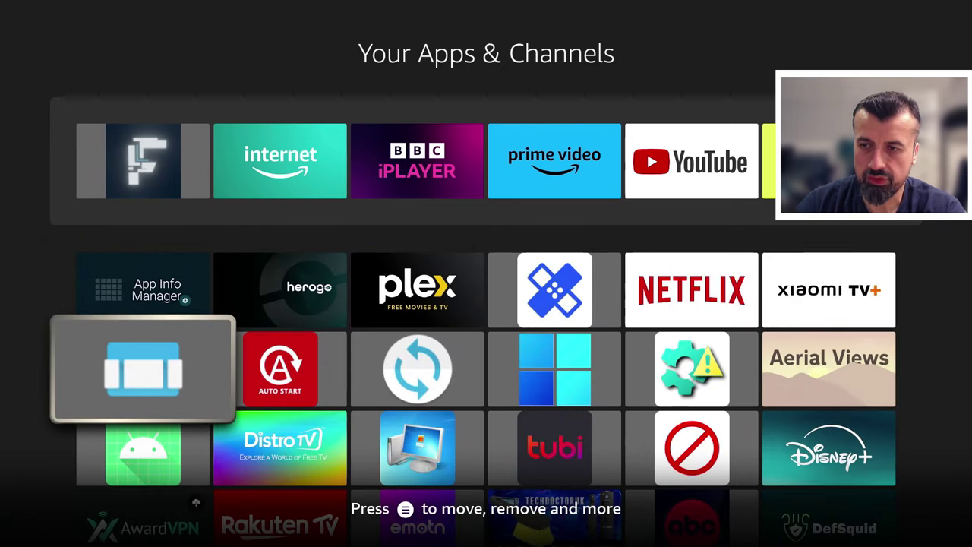
key("Down")
key("Down")
key("Down")
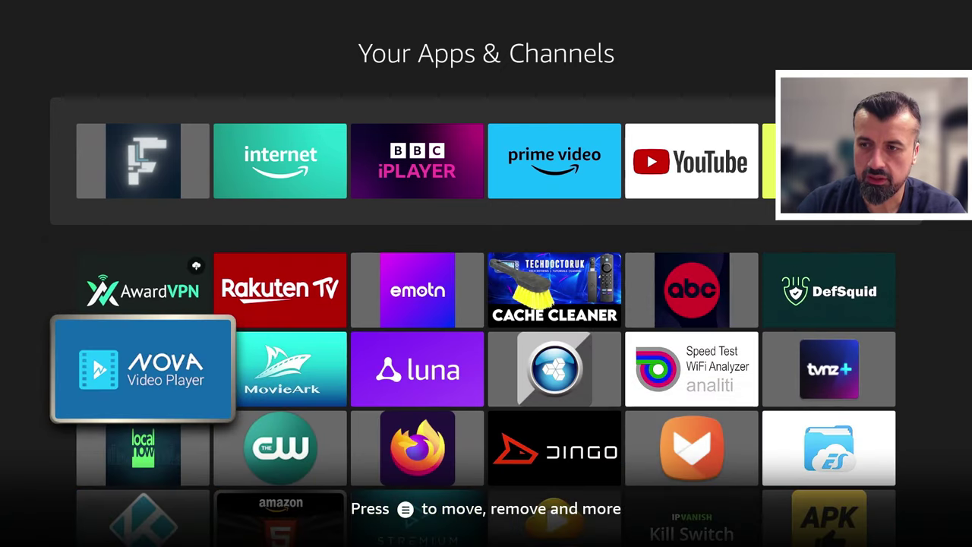
key("Down")
key("Down")
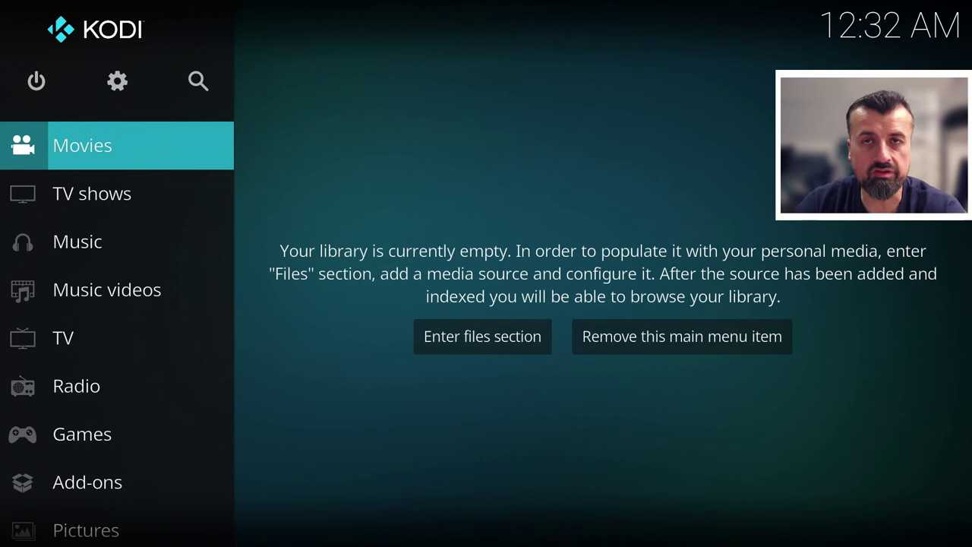
Step: Browse Kodi's main menu from Movies down to Add-ons and enter the Add-ons section
key("Down")
key("Down")
key("Down")
key("Down")
key("Down")
key("Down")
key("Down")
key("Right")
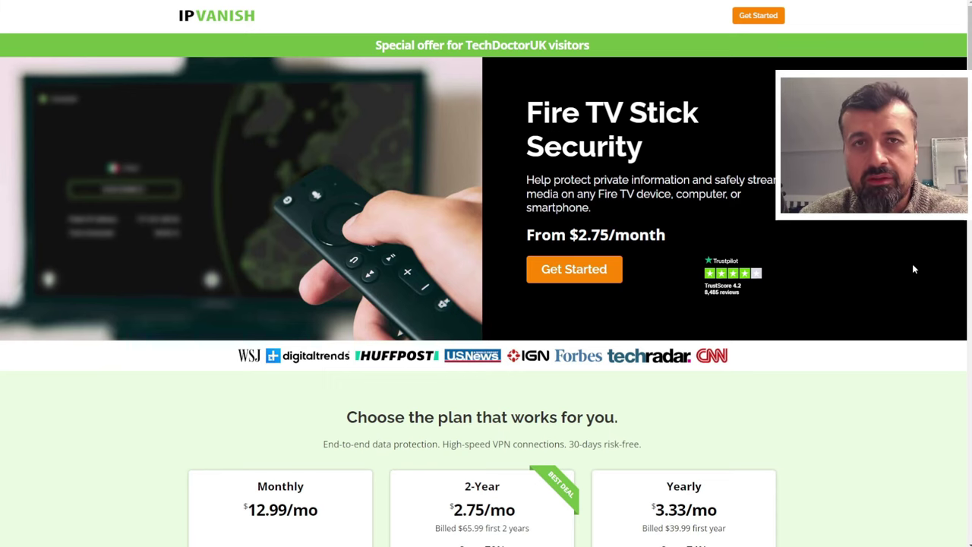
Step: Review the monthly, 2-year and yearly subscription plans on the IPVanish offer page
scroll(740, 384, "down", 1)
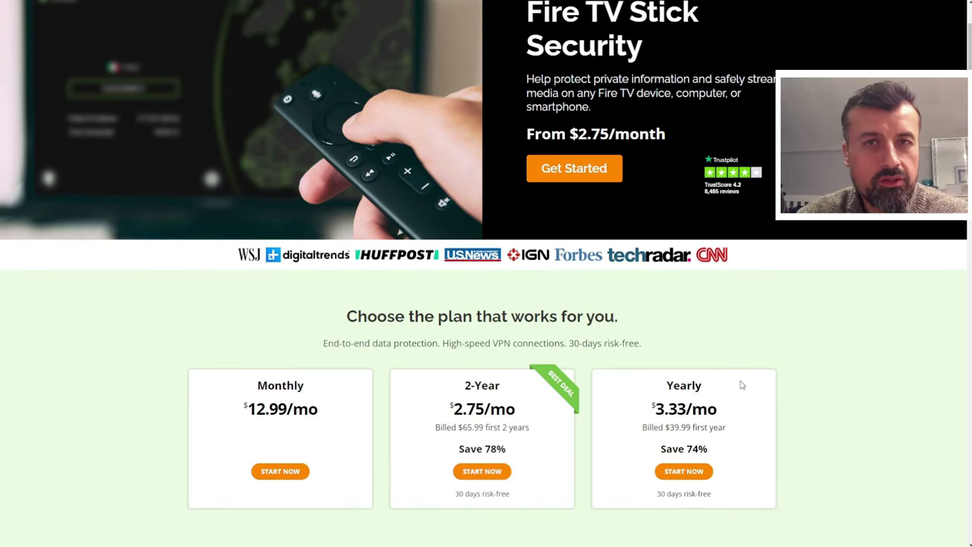